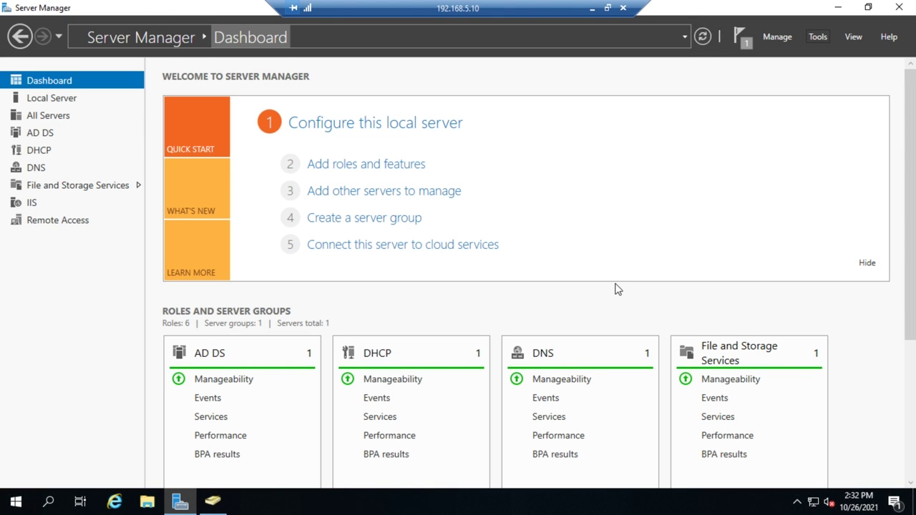
Step: Check the server notifications and dismiss the completed DirectAccess and VPN (RAS) post-deployment configuration entry
{"action": "left_click", "coordinate": [742, 40]}
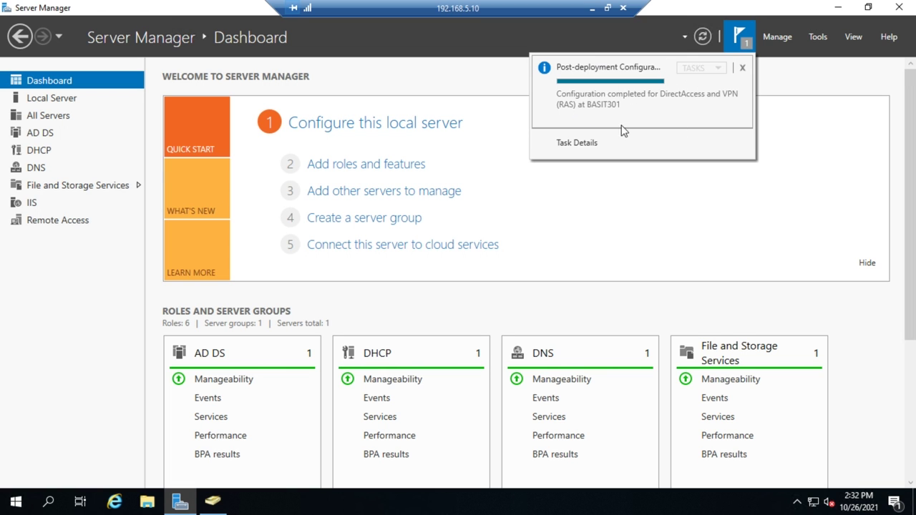
{"action": "left_click", "coordinate": [743, 68]}
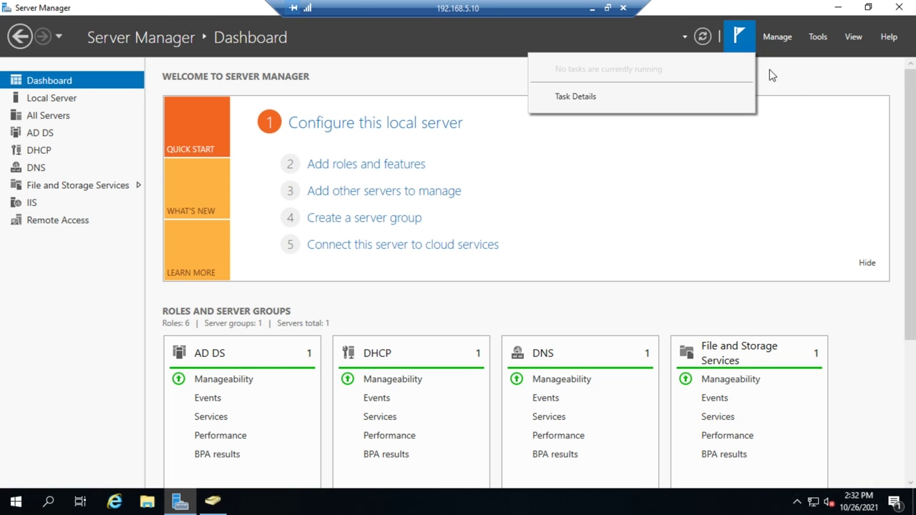
{"action": "left_click", "coordinate": [820, 37]}
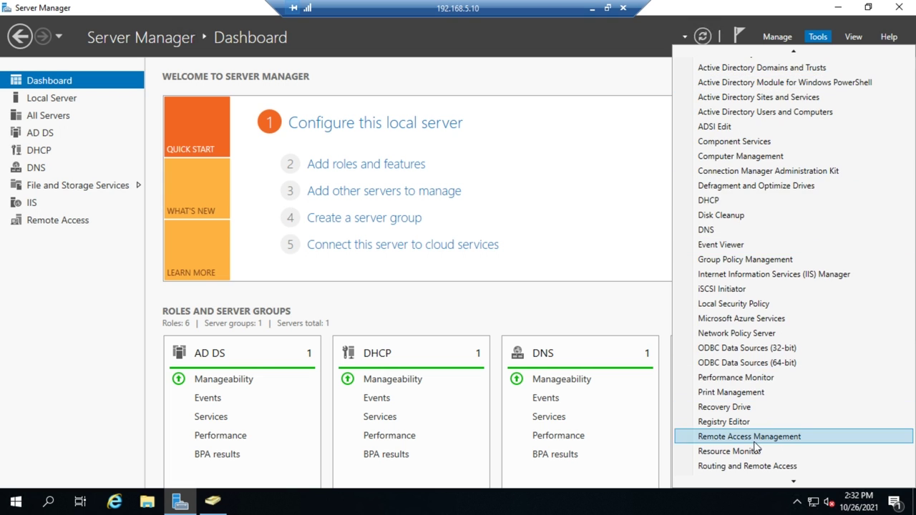
{"action": "mouse_move", "coordinate": [749, 483]}
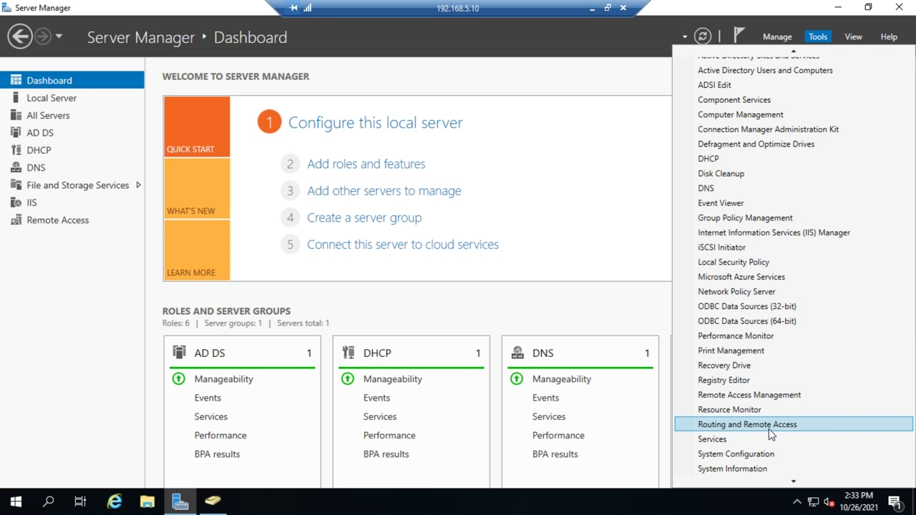
{"action": "left_click", "coordinate": [746, 396]}
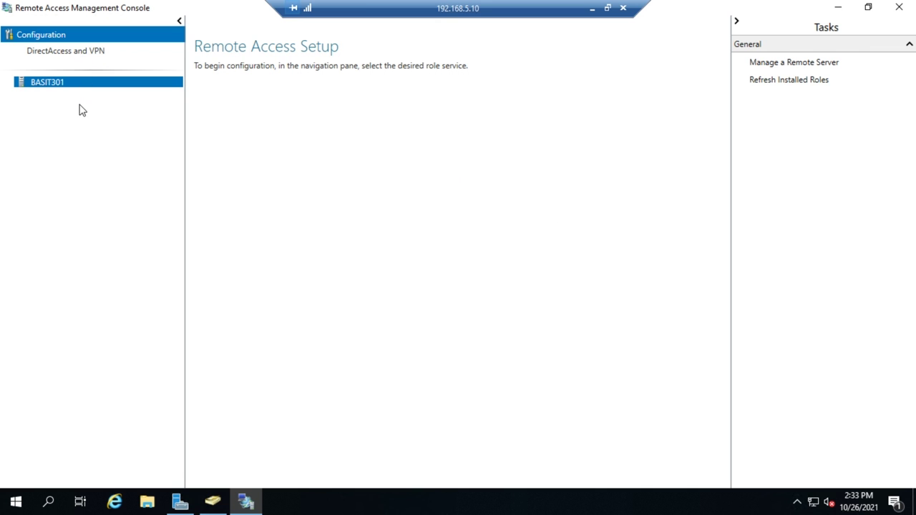
{"action": "left_click", "coordinate": [56, 52]}
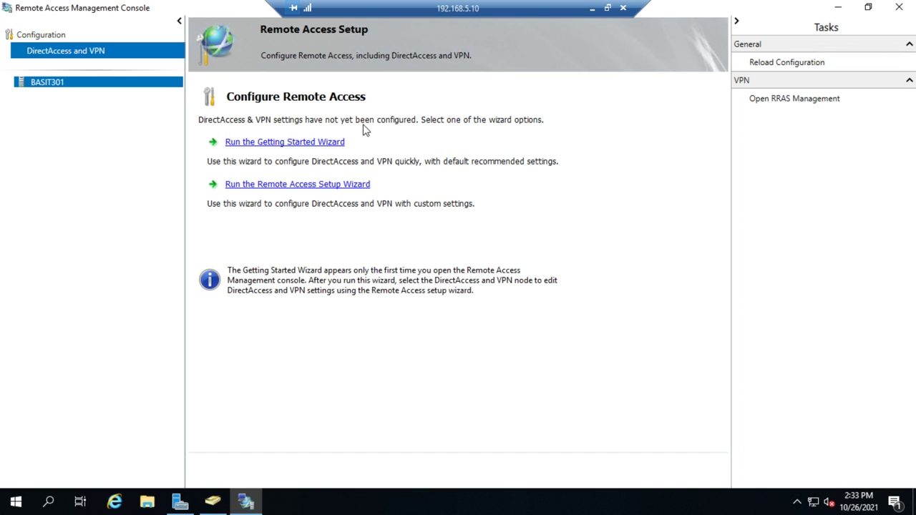
{"action": "left_click", "coordinate": [304, 150]}
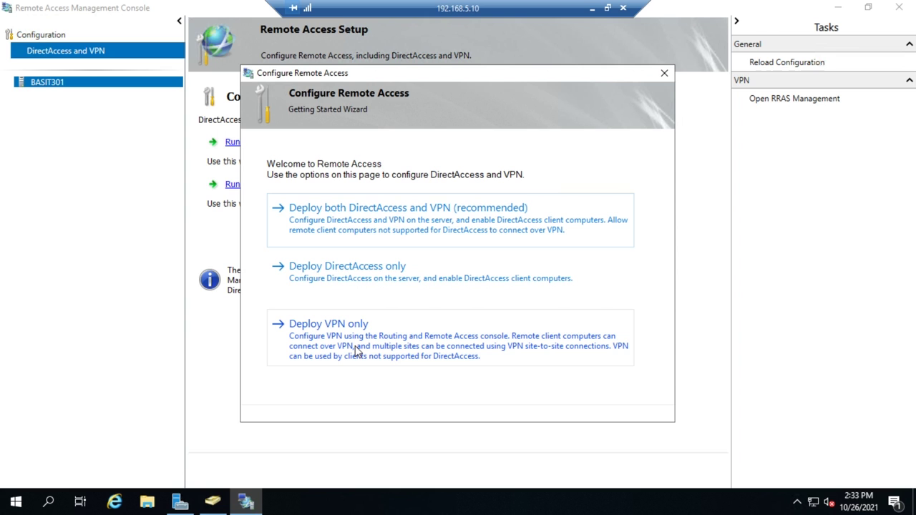
{"action": "left_click", "coordinate": [355, 277]}
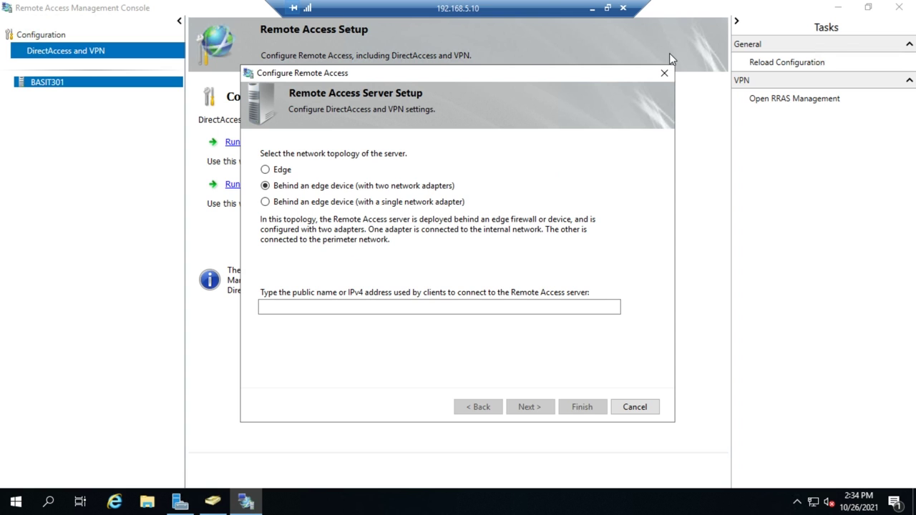
{"action": "left_click", "coordinate": [664, 75]}
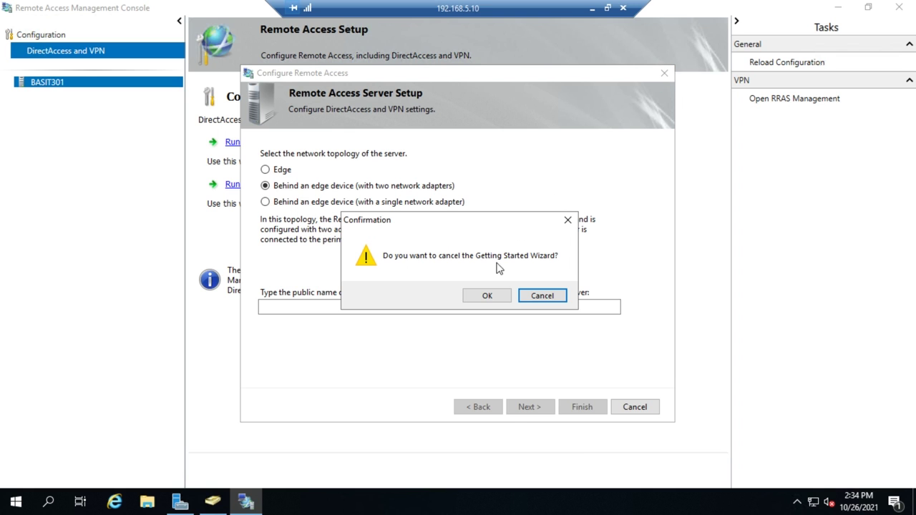
{"action": "left_click", "coordinate": [488, 296]}
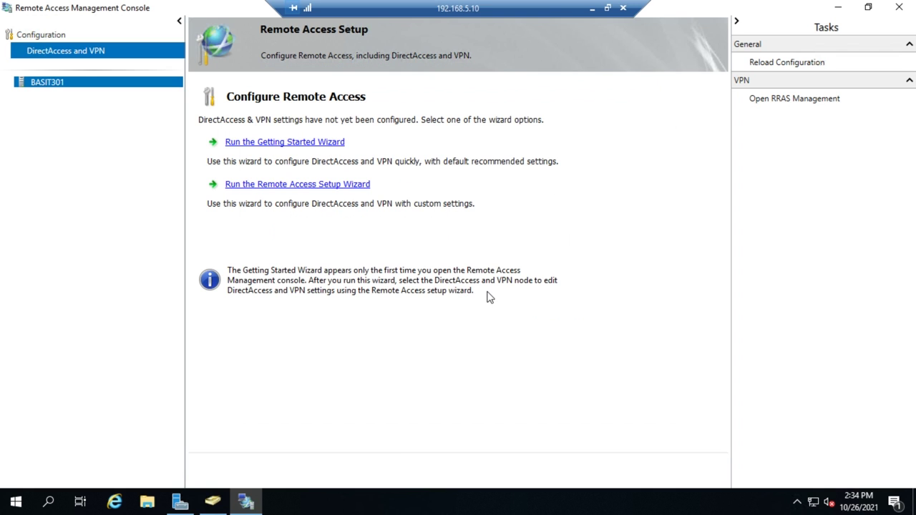
{"action": "left_click", "coordinate": [899, 8]}
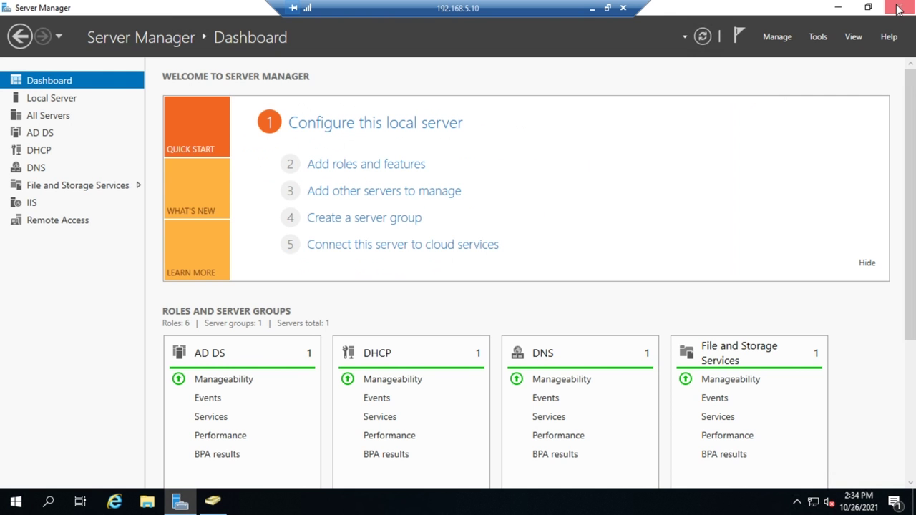
Step: Open the Routing and Remote Access console and start configuring and enabling the service on server BASIT301
{"action": "left_click", "coordinate": [819, 40]}
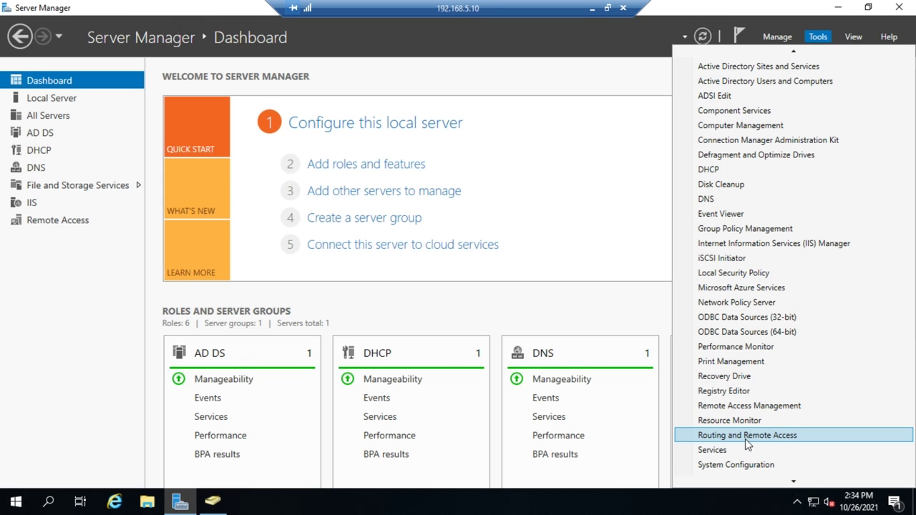
{"action": "left_click", "coordinate": [745, 439]}
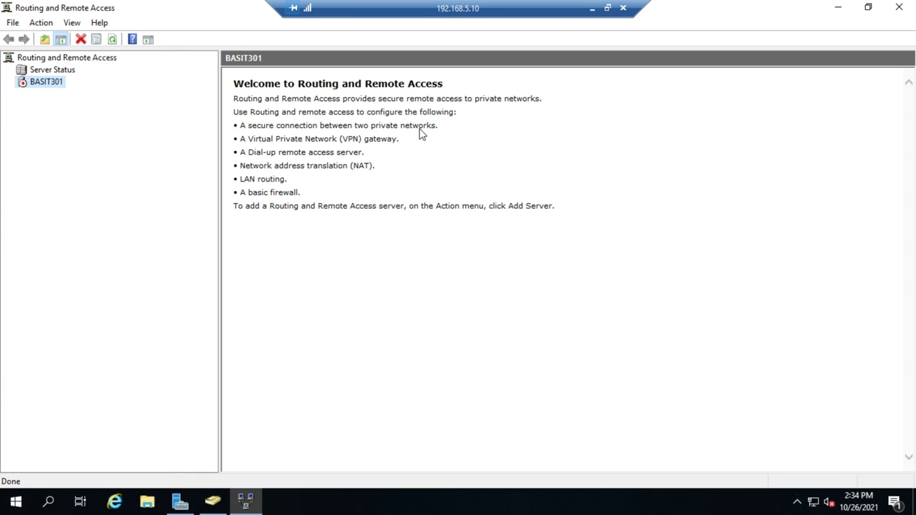
{"action": "right_click", "coordinate": [42, 86]}
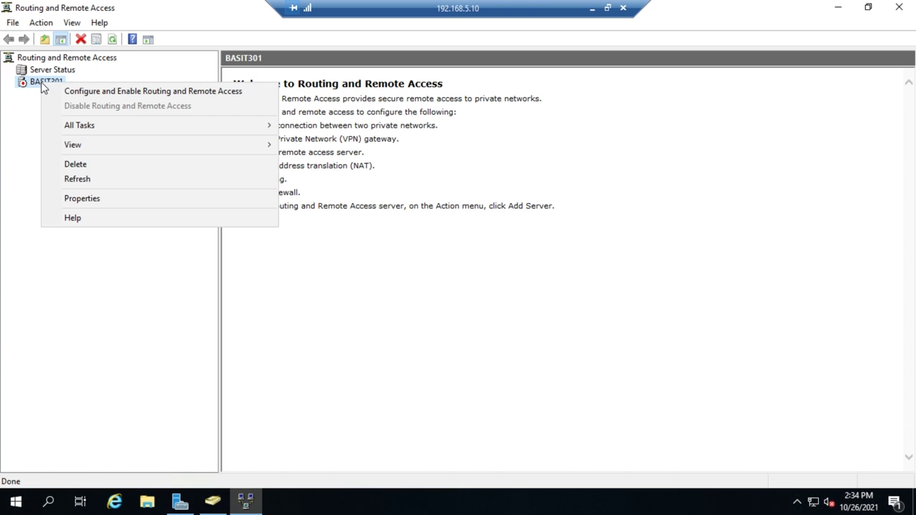
{"action": "left_click", "coordinate": [89, 92]}
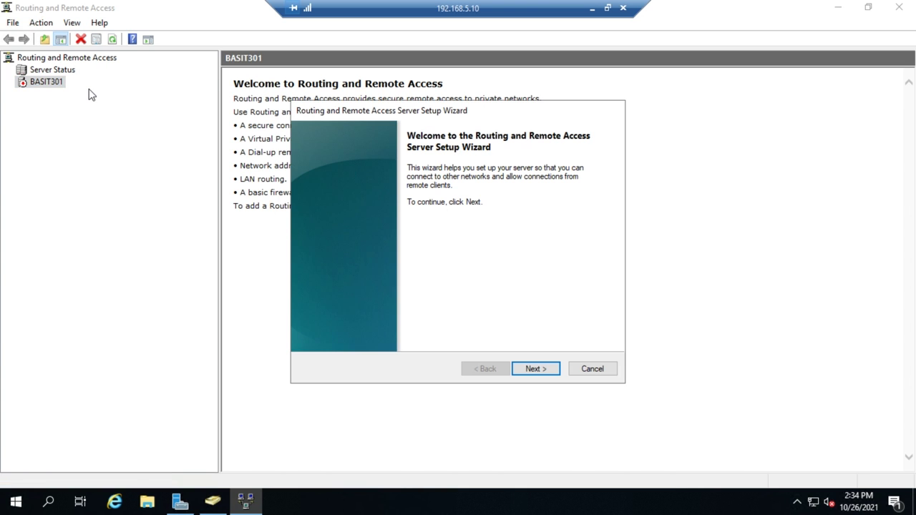
{"action": "left_click", "coordinate": [532, 373]}
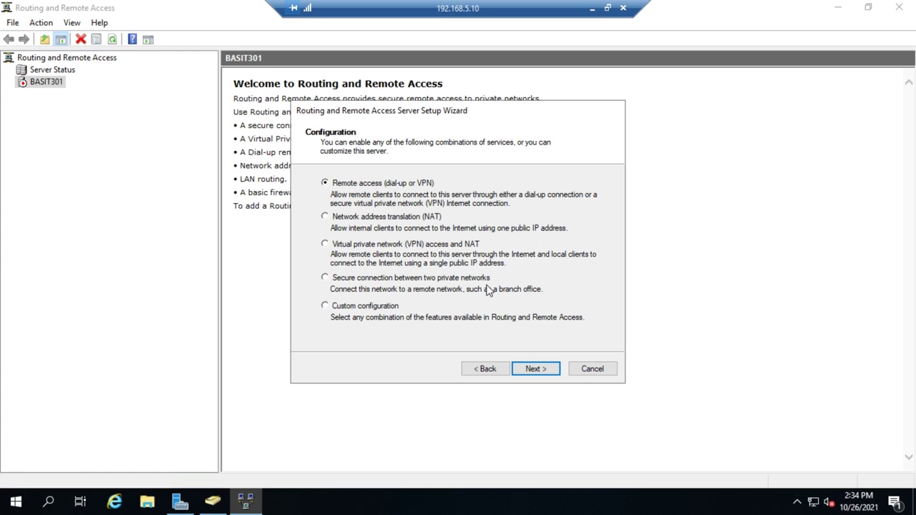
{"action": "left_click", "coordinate": [358, 308]}
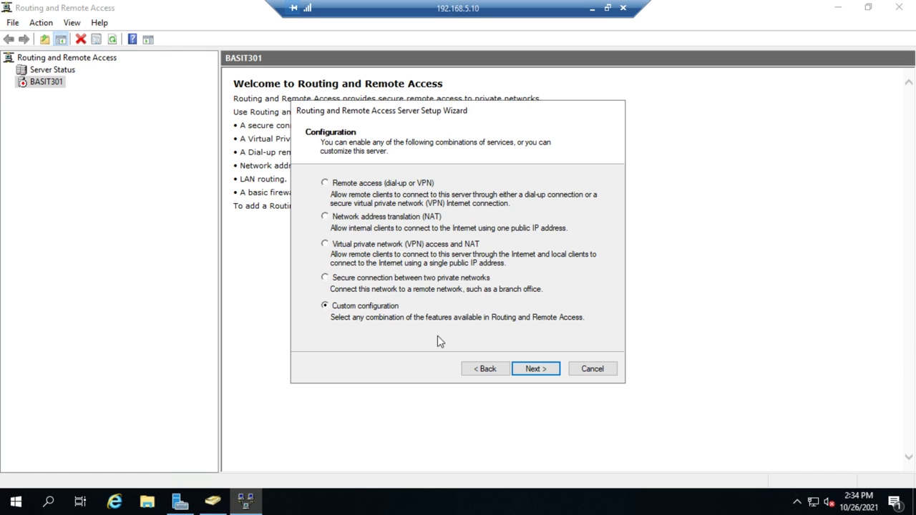
{"action": "left_click", "coordinate": [537, 373]}
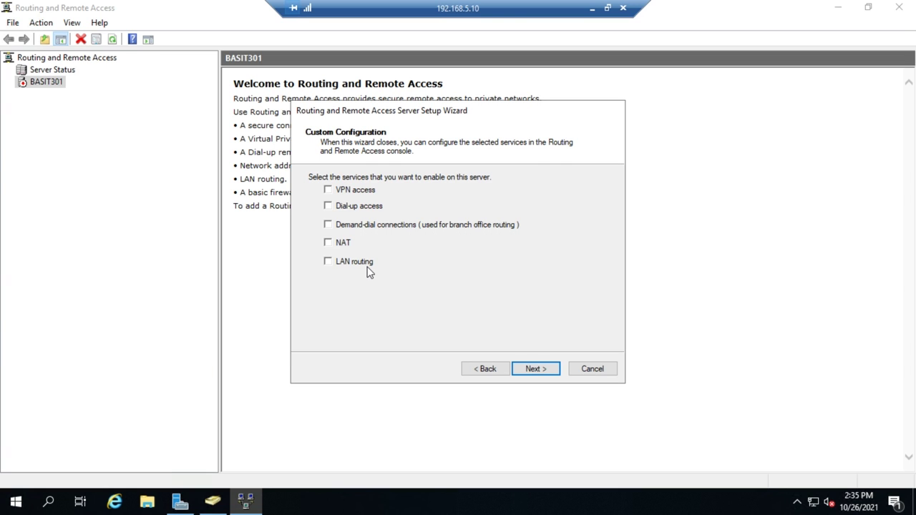
{"action": "left_click", "coordinate": [494, 373]}
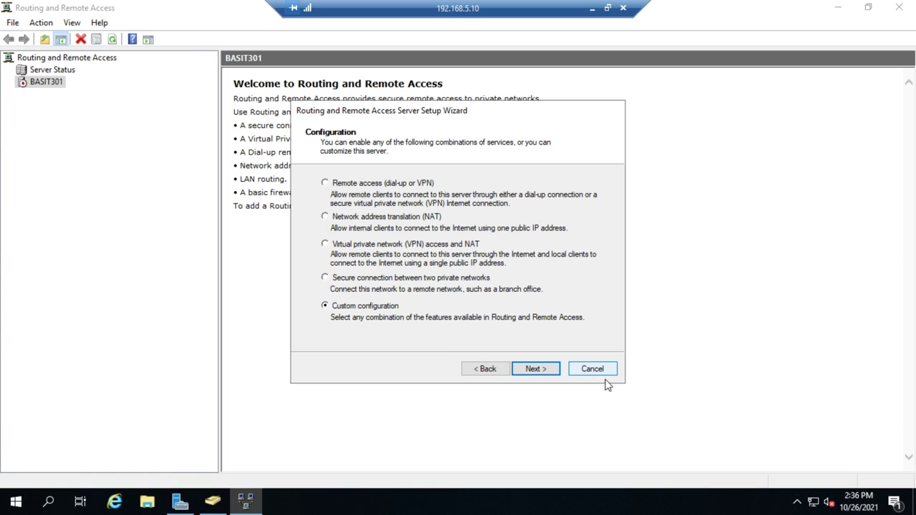
{"action": "left_click", "coordinate": [536, 369]}
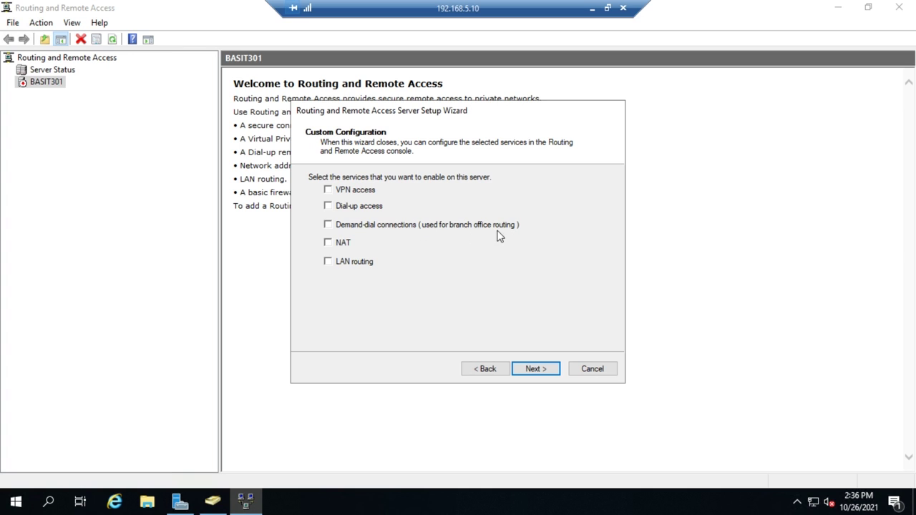
{"action": "left_click", "coordinate": [476, 372]}
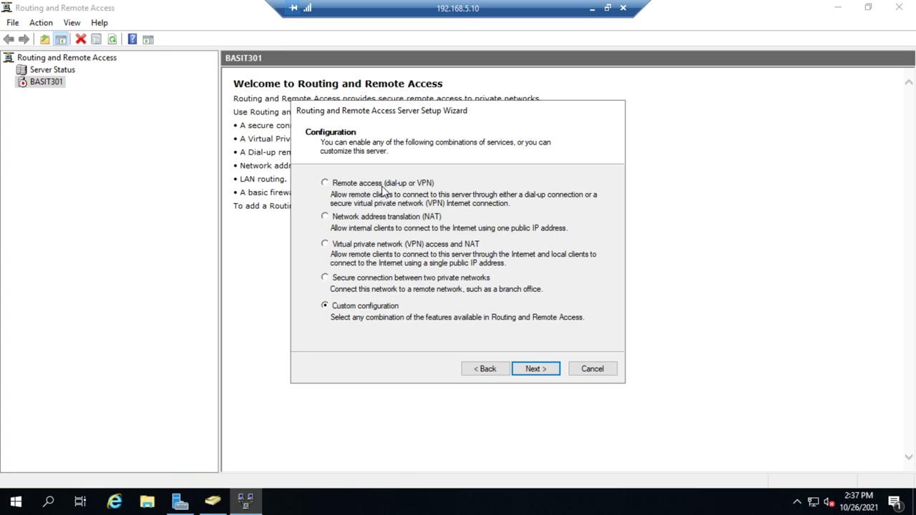
Step: Choose the Remote access (dial-up or VPN) configuration with VPN enabled, using Internet Connection as the internet-facing interface
{"action": "left_click", "coordinate": [326, 184]}
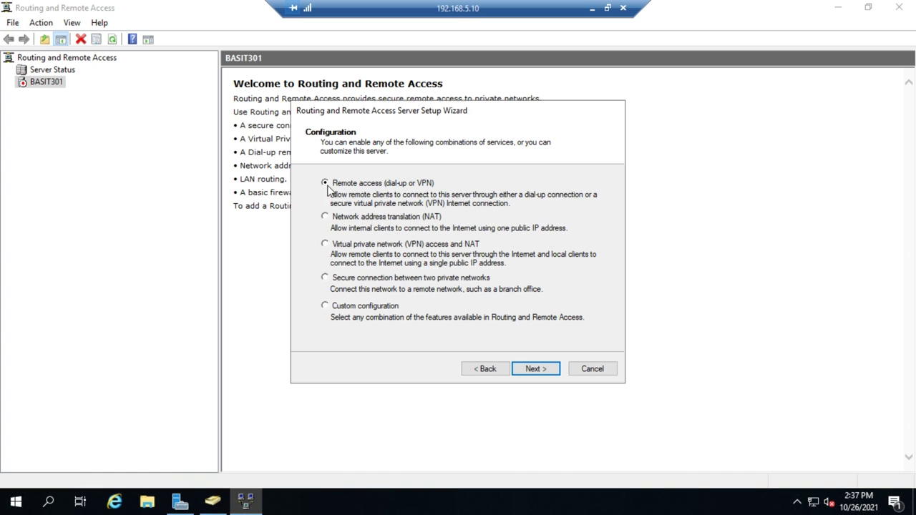
{"action": "left_click", "coordinate": [532, 369]}
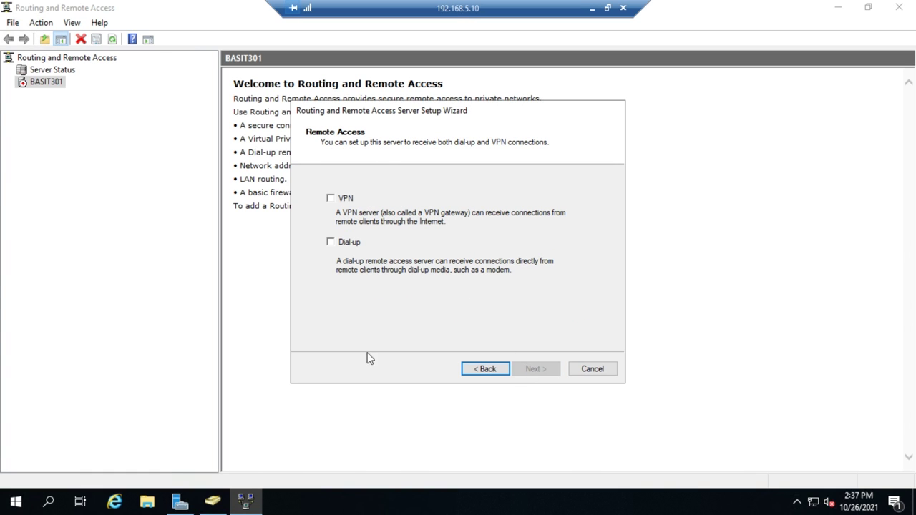
{"action": "left_click", "coordinate": [331, 199]}
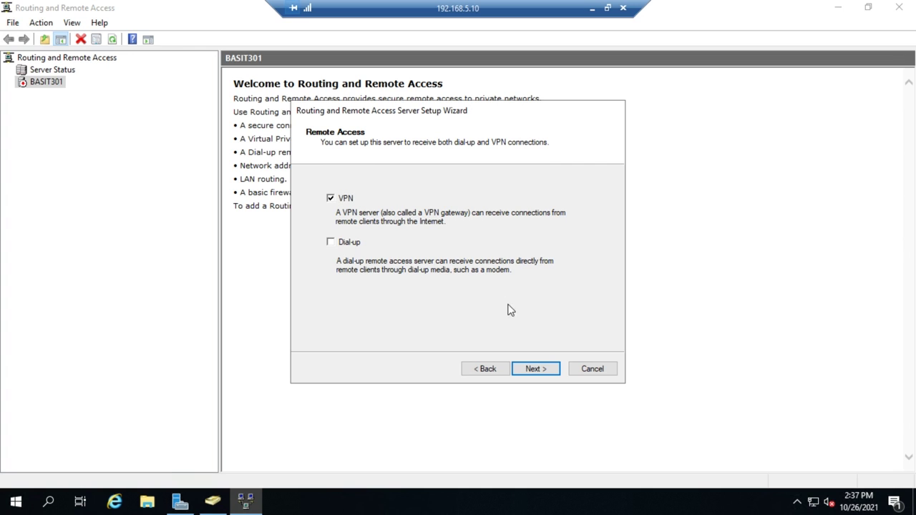
{"action": "left_click", "coordinate": [533, 370]}
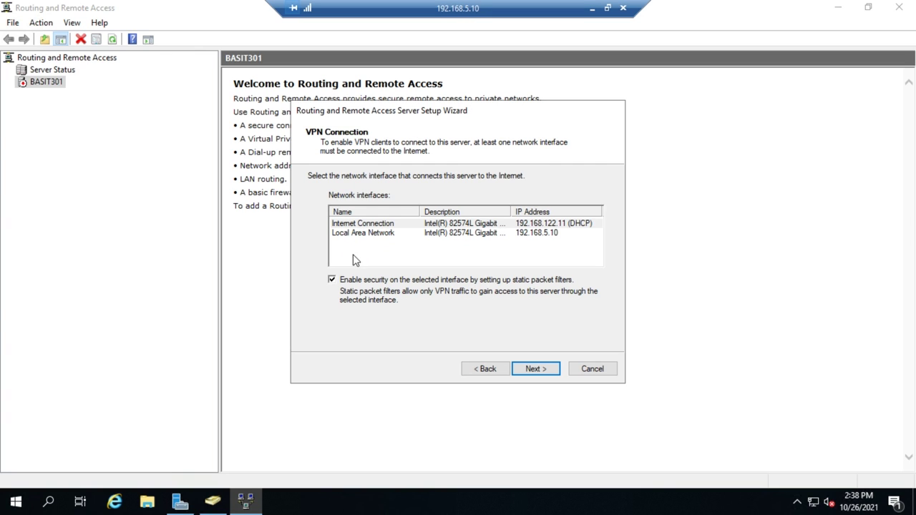
{"action": "left_click", "coordinate": [354, 227]}
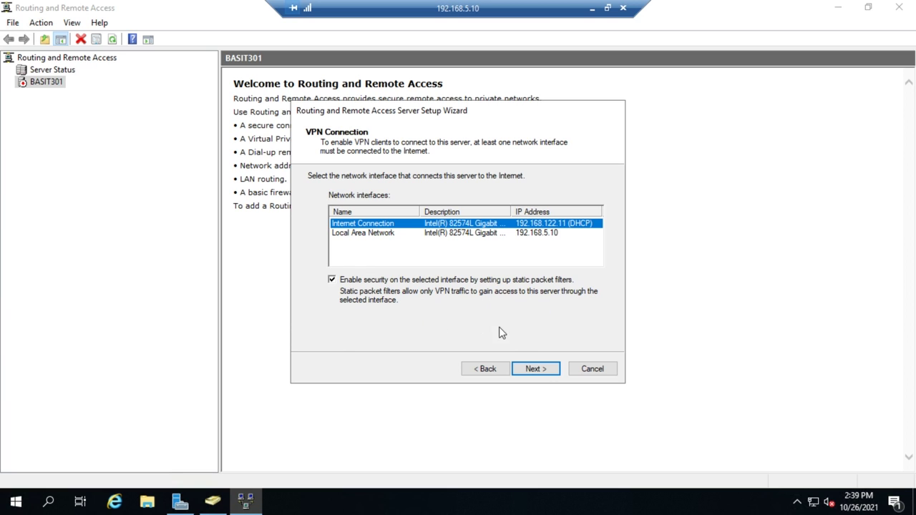
{"action": "left_click", "coordinate": [542, 372]}
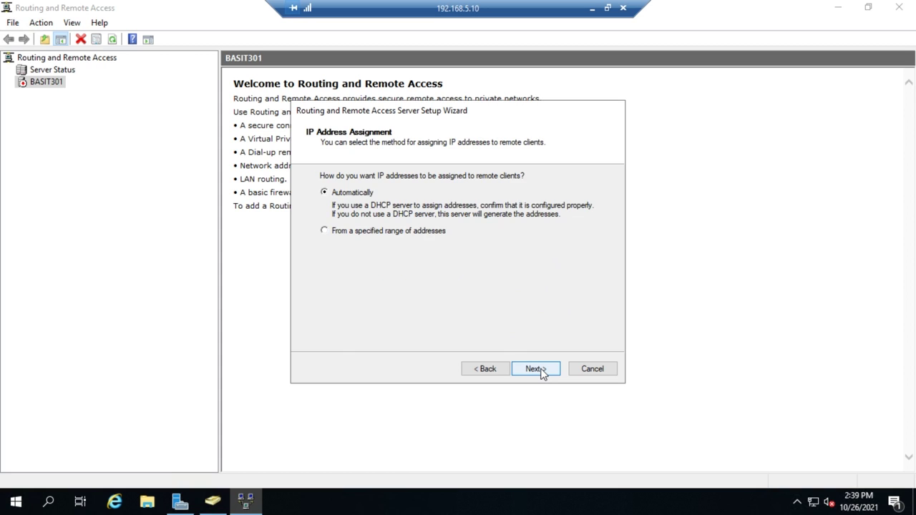
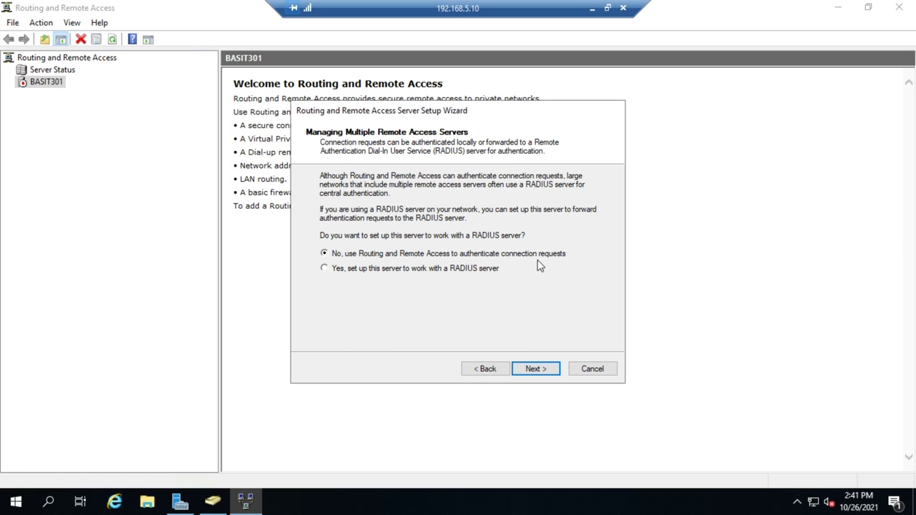
Step: Finish the setup wizard with Routing and Remote Access authenticating connection requests instead of RADIUS, and expand the BASIT301 node
{"action": "left_click", "coordinate": [533, 368]}
{"action": "left_click", "coordinate": [533, 369]}
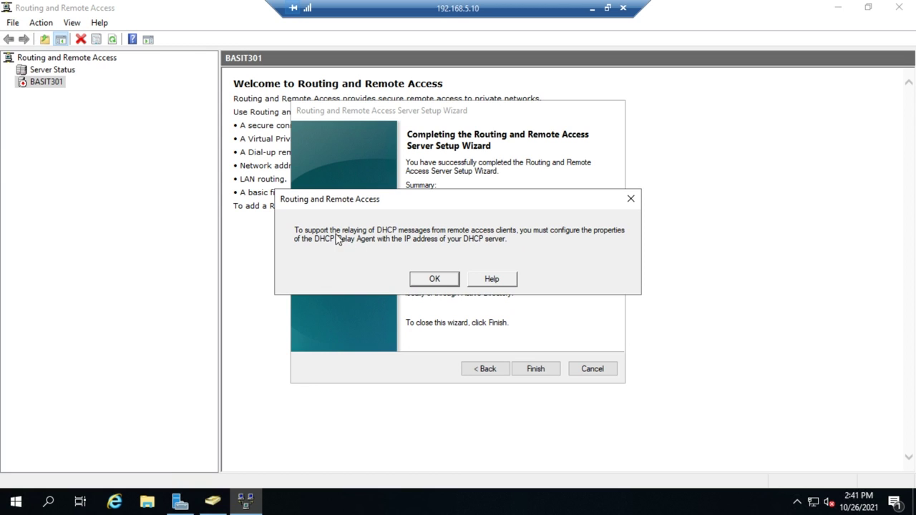
{"action": "left_click", "coordinate": [432, 281]}
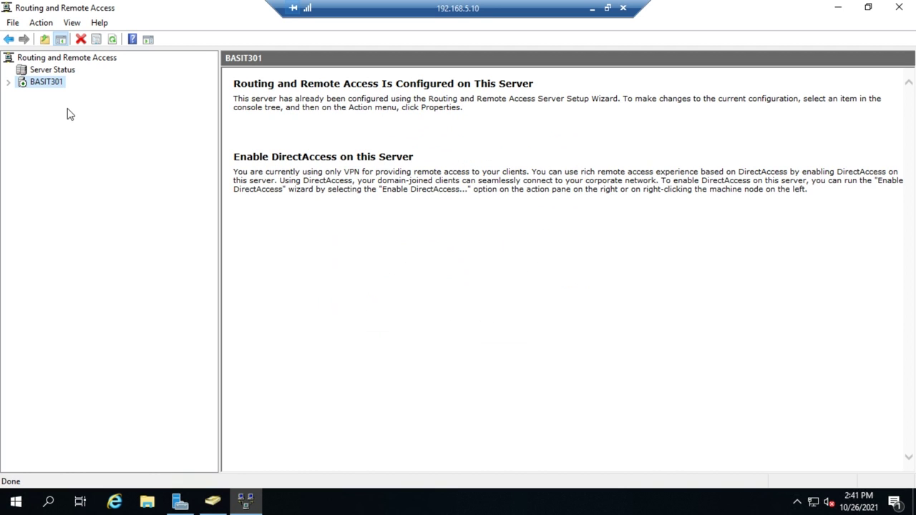
{"action": "left_click", "coordinate": [10, 83]}
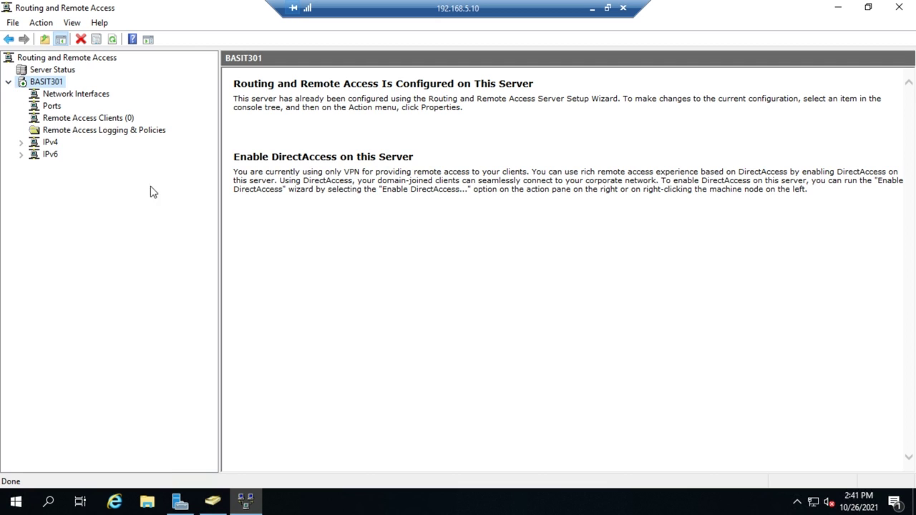
{"action": "right_click", "coordinate": [47, 86]}
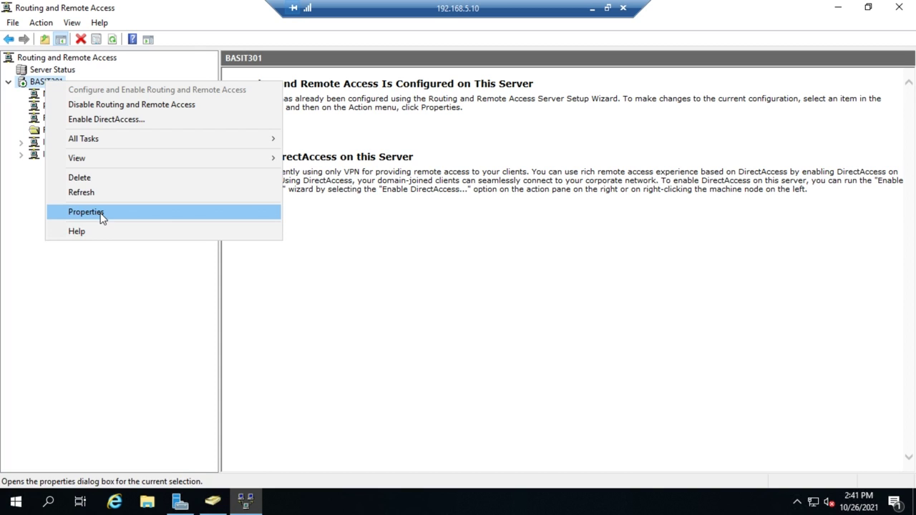
{"action": "left_click", "coordinate": [120, 120]}
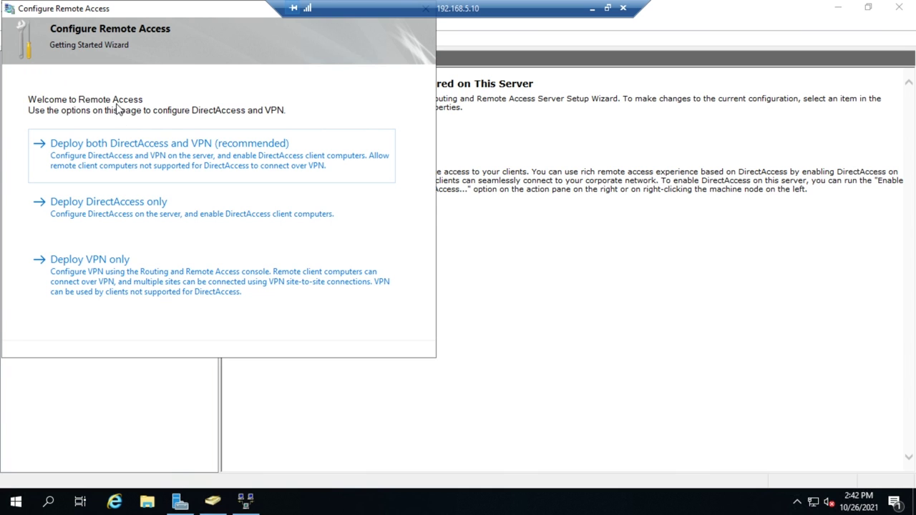
{"action": "left_click_drag", "start_coordinate": [122, 12], "coordinate": [247, 77]}
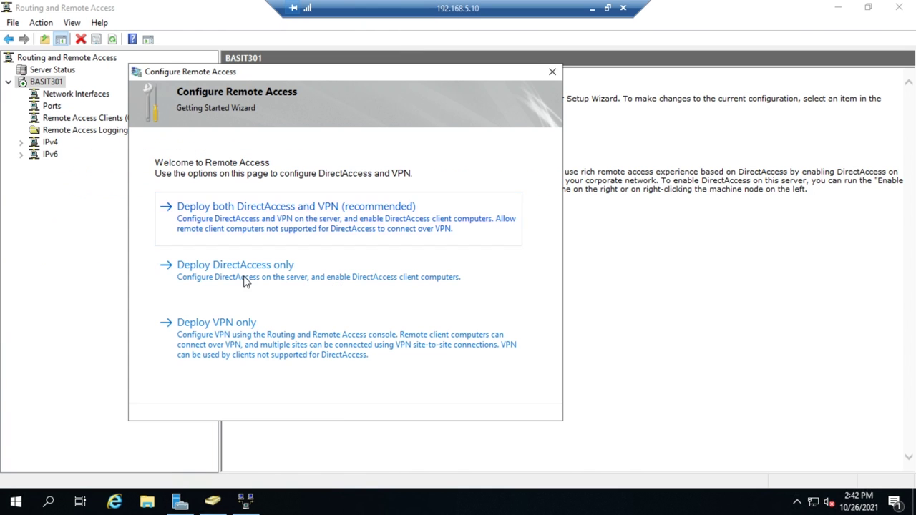
{"action": "left_click", "coordinate": [552, 72]}
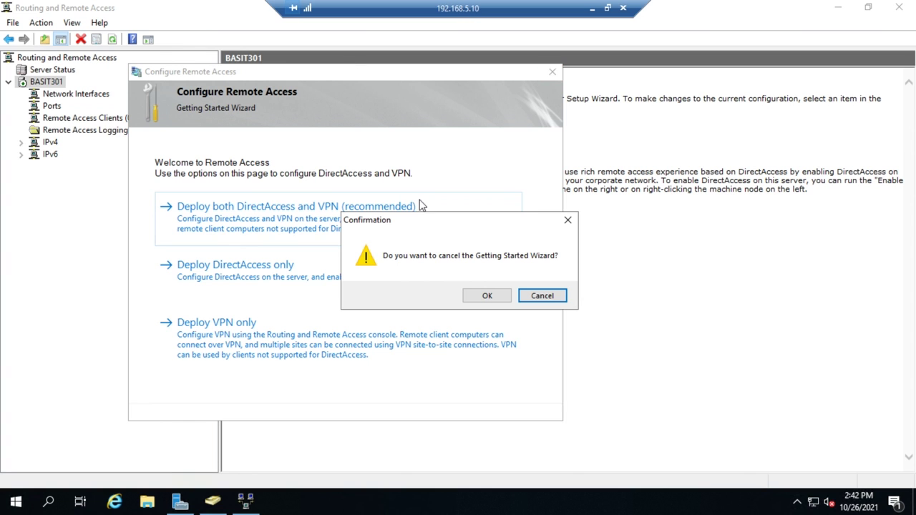
{"action": "left_click", "coordinate": [485, 296]}
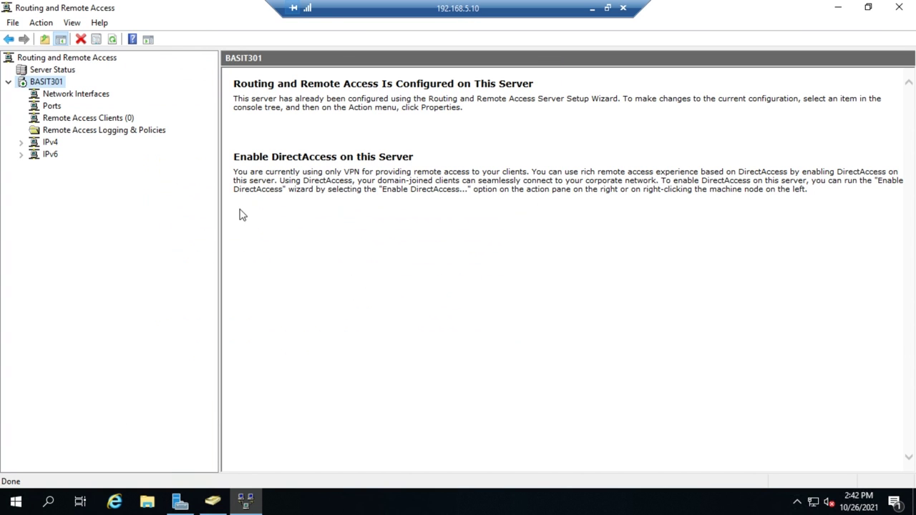
Step: Review the BASIT301 server properties, covering the general, security, IPv4, IPv6, IKEv2, PPP and logging settings, without changing anything
{"action": "right_click", "coordinate": [45, 84]}
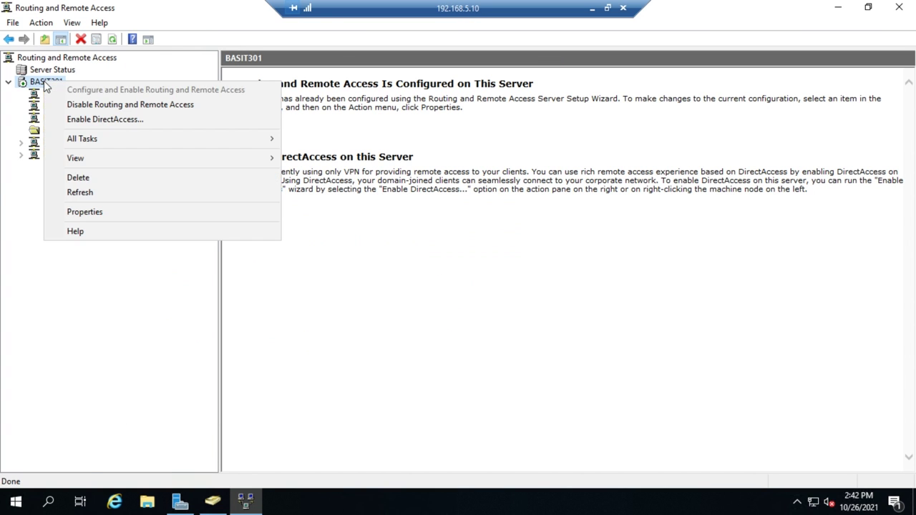
{"action": "left_click", "coordinate": [113, 214]}
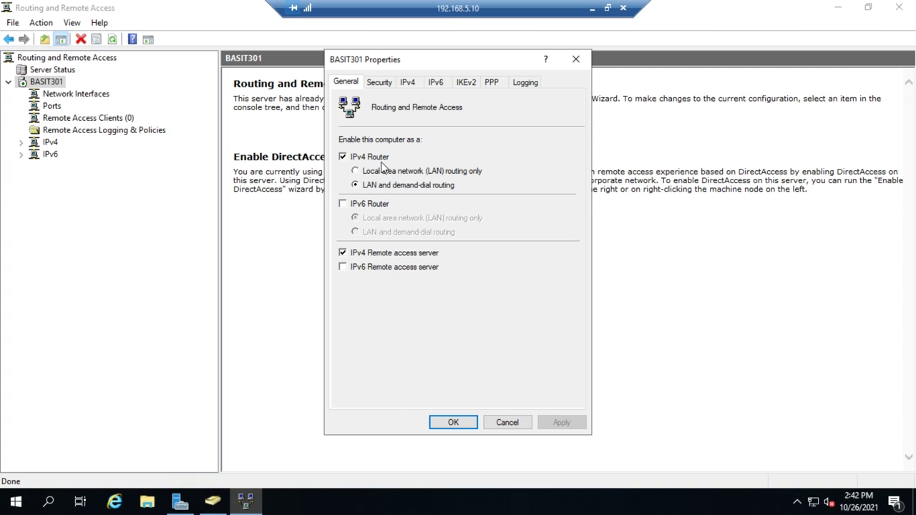
{"action": "left_click", "coordinate": [380, 83]}
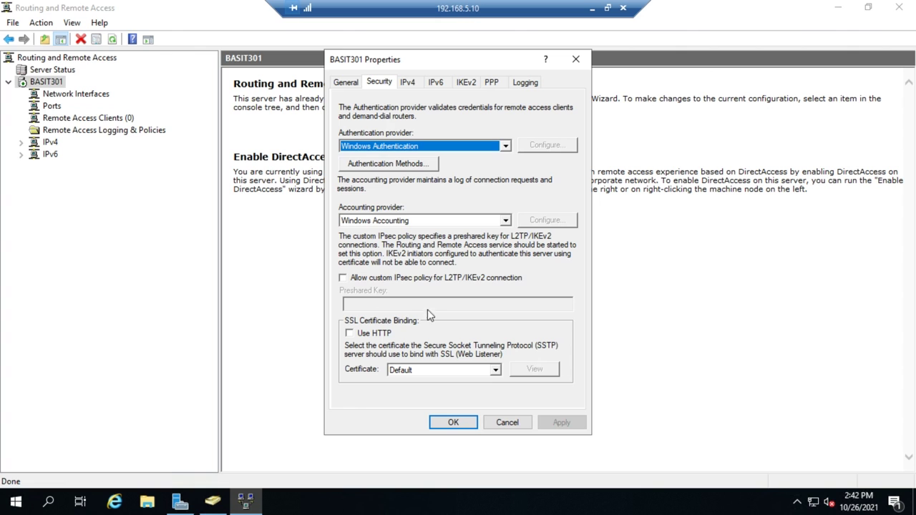
{"action": "left_click", "coordinate": [409, 83]}
{"action": "left_click", "coordinate": [440, 84]}
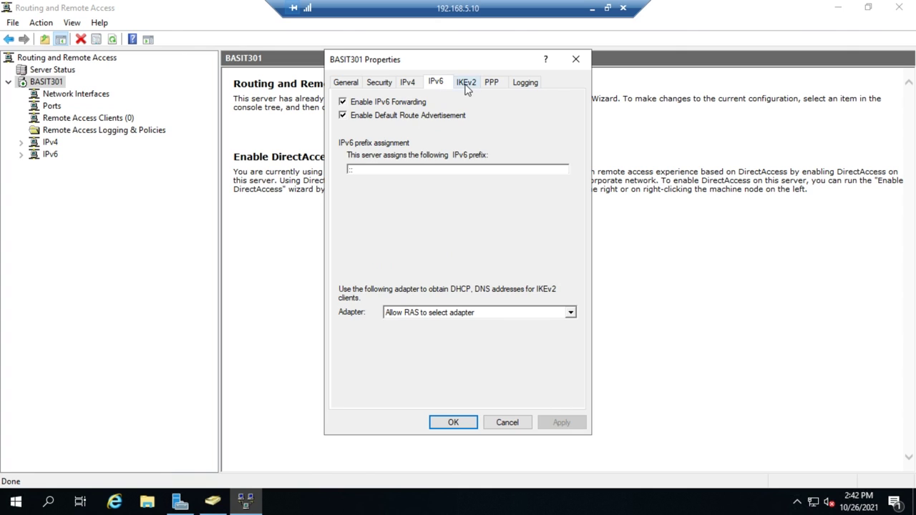
{"action": "left_click", "coordinate": [466, 86]}
{"action": "left_click", "coordinate": [492, 84]}
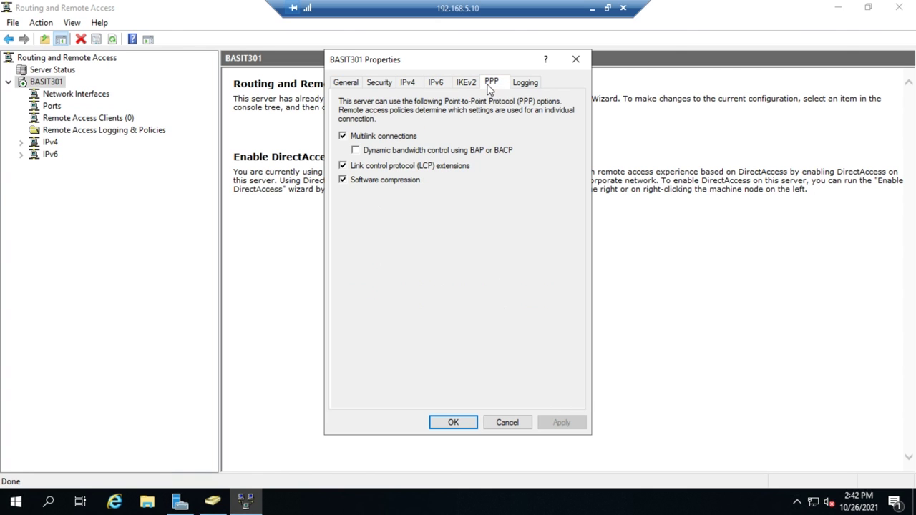
{"action": "left_click", "coordinate": [525, 83]}
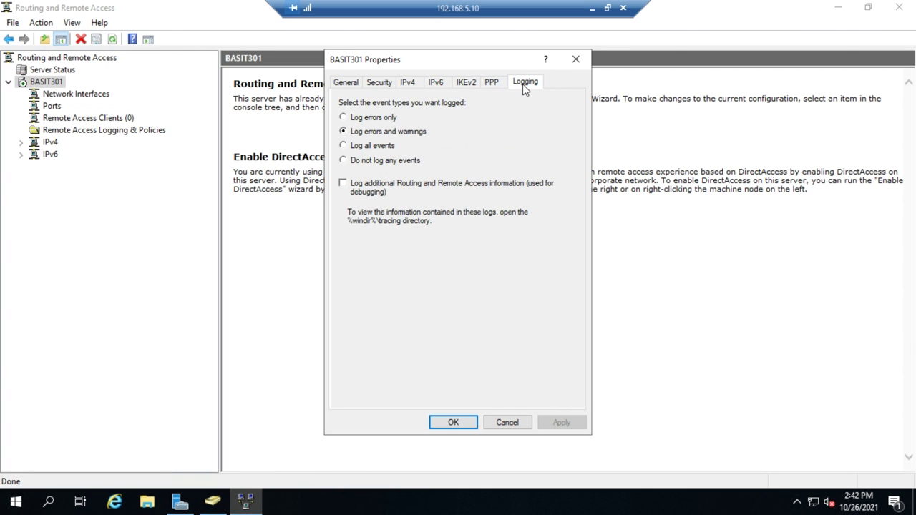
{"action": "left_click", "coordinate": [579, 60]}
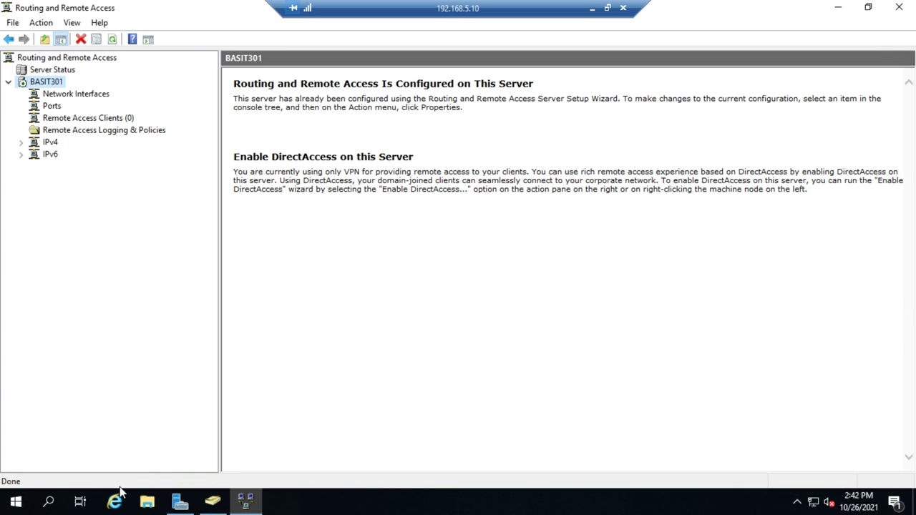
Step: Switch to Active Directory Users and Computers, set the dial-in network access permission of the Administrator user in Users to Allow access, and close the console
{"action": "left_click", "coordinate": [214, 503]}
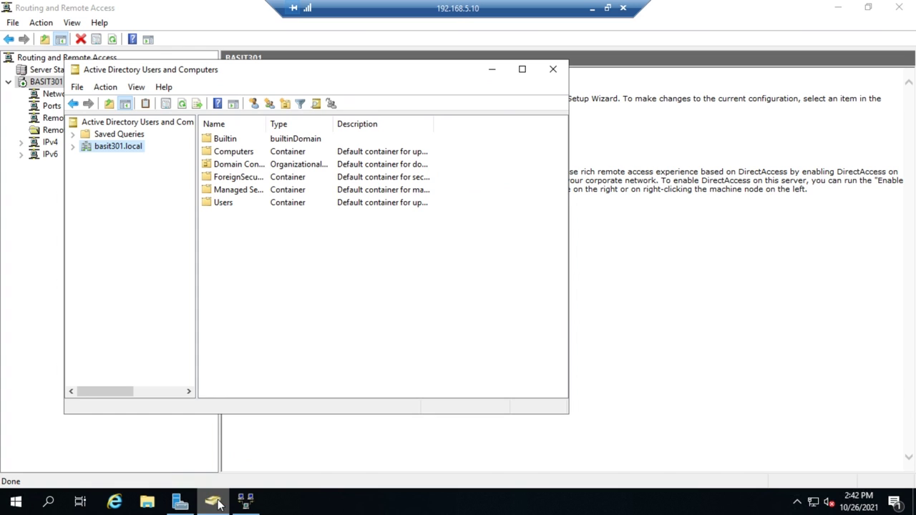
{"action": "left_click", "coordinate": [220, 208]}
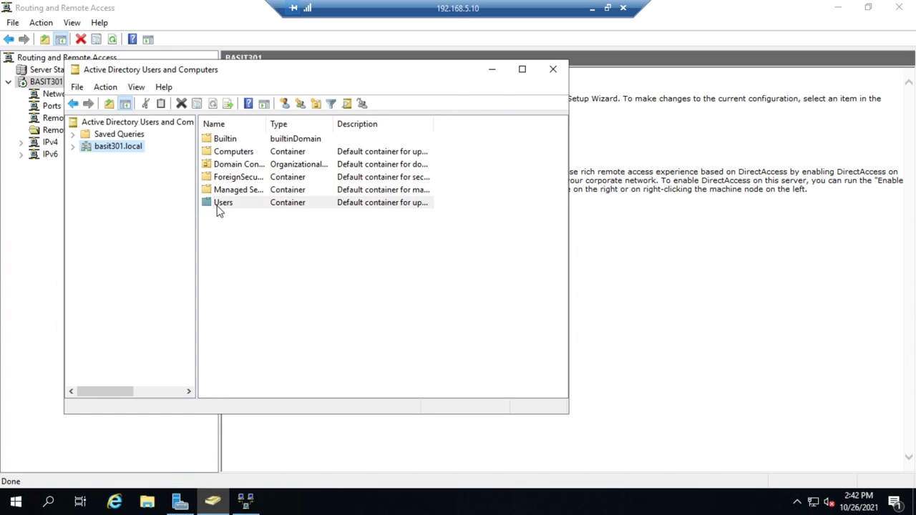
{"action": "double_click", "coordinate": [220, 206]}
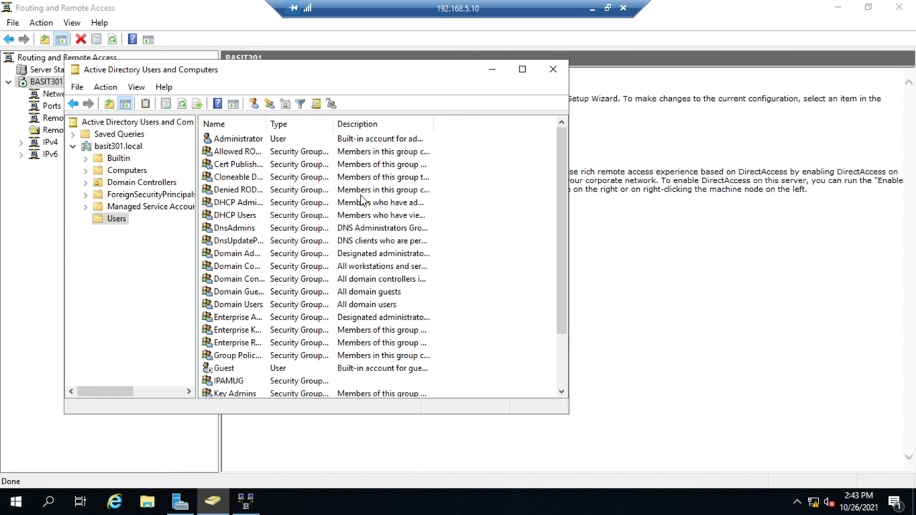
{"action": "left_click", "coordinate": [241, 139]}
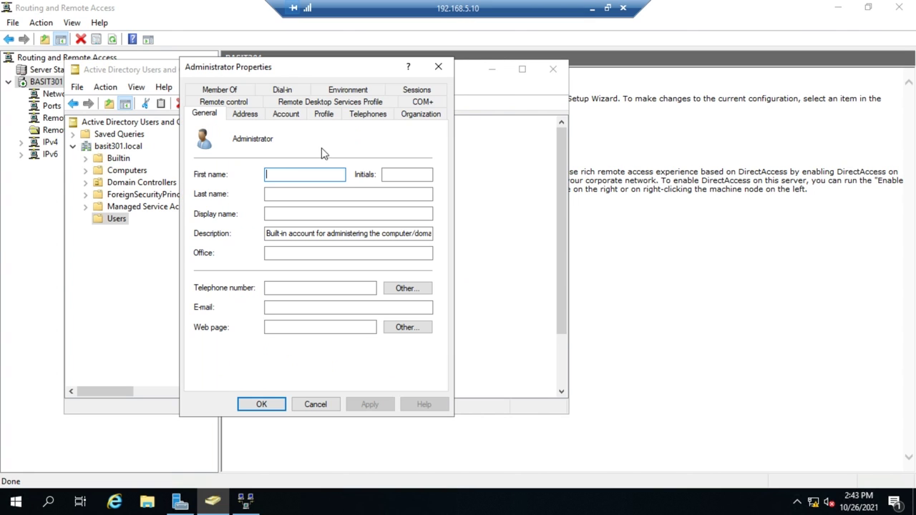
{"action": "left_click", "coordinate": [274, 91]}
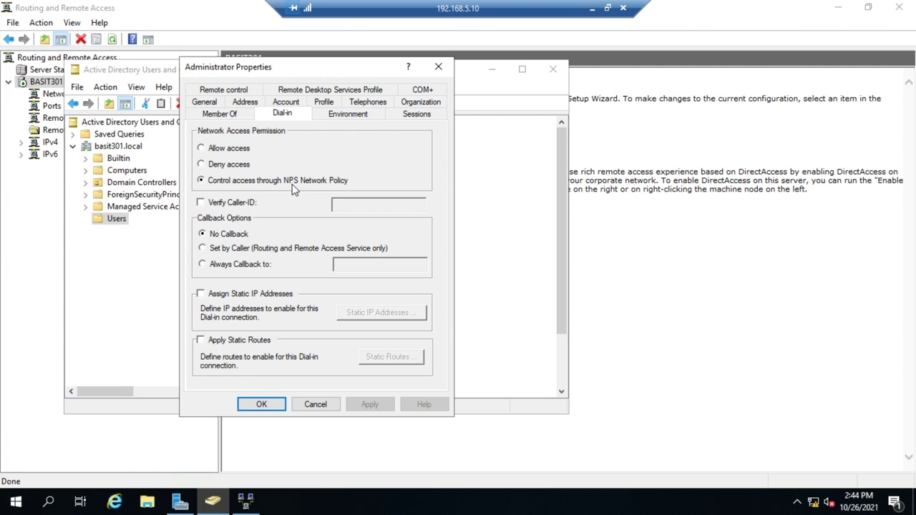
{"action": "left_click", "coordinate": [226, 155]}
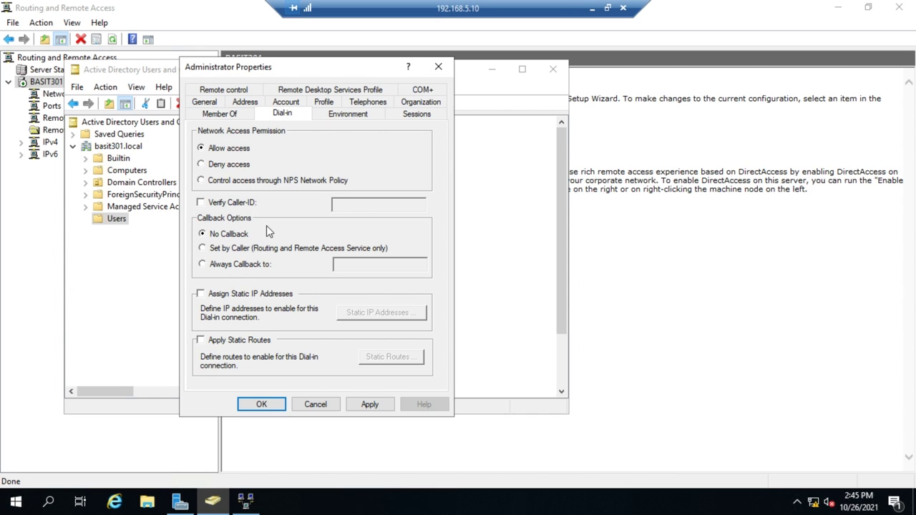
{"action": "left_click", "coordinate": [369, 405]}
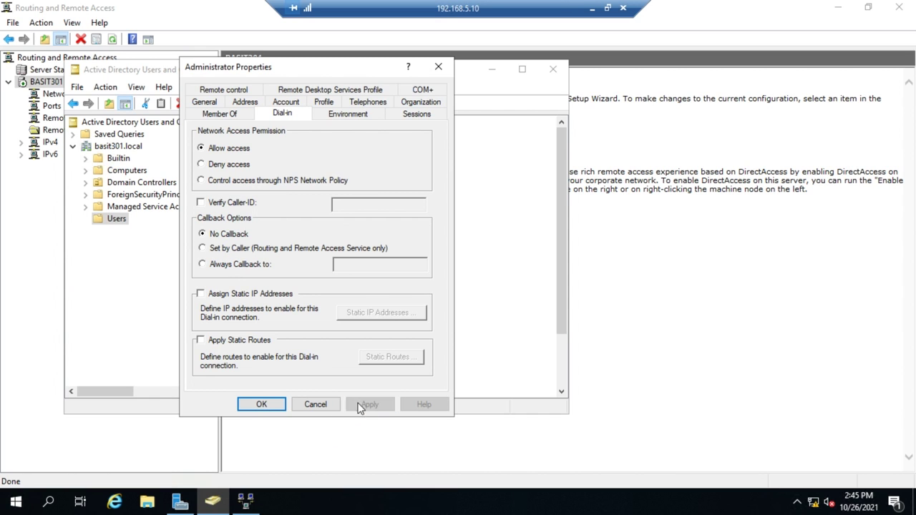
{"action": "left_click", "coordinate": [270, 404]}
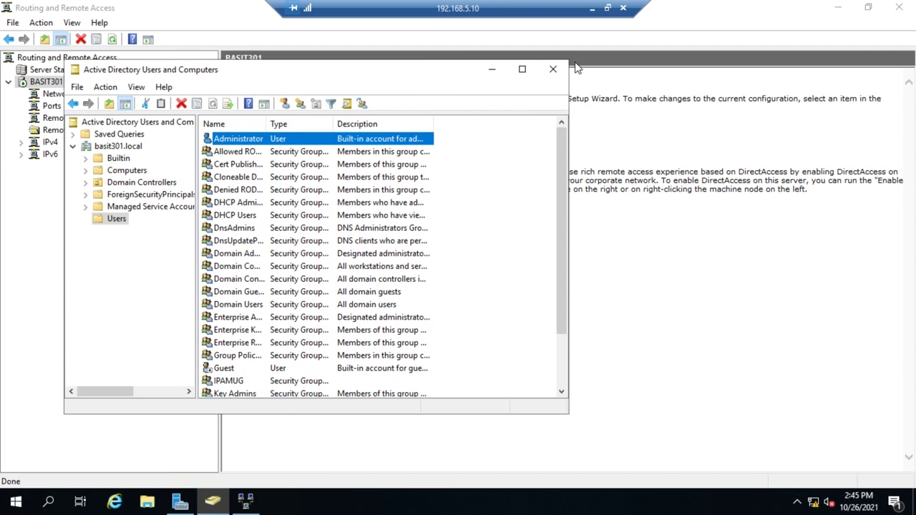
{"action": "left_click", "coordinate": [553, 70]}
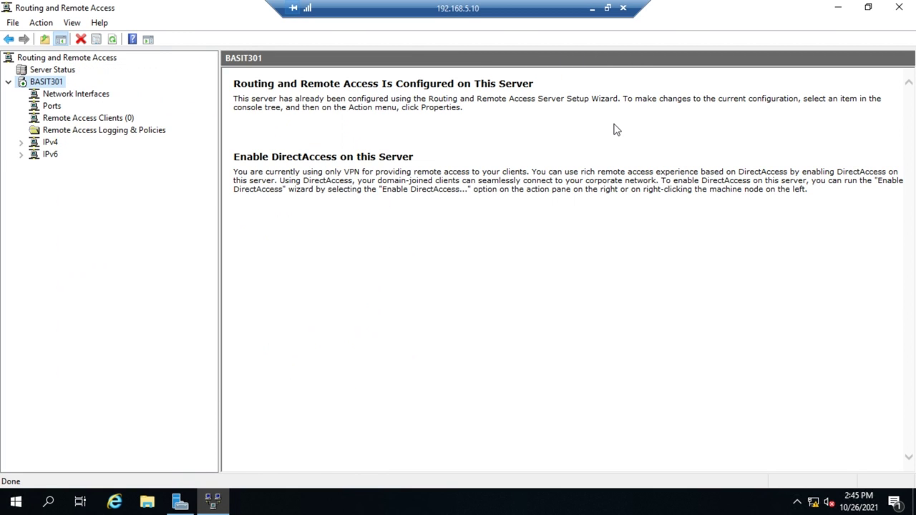